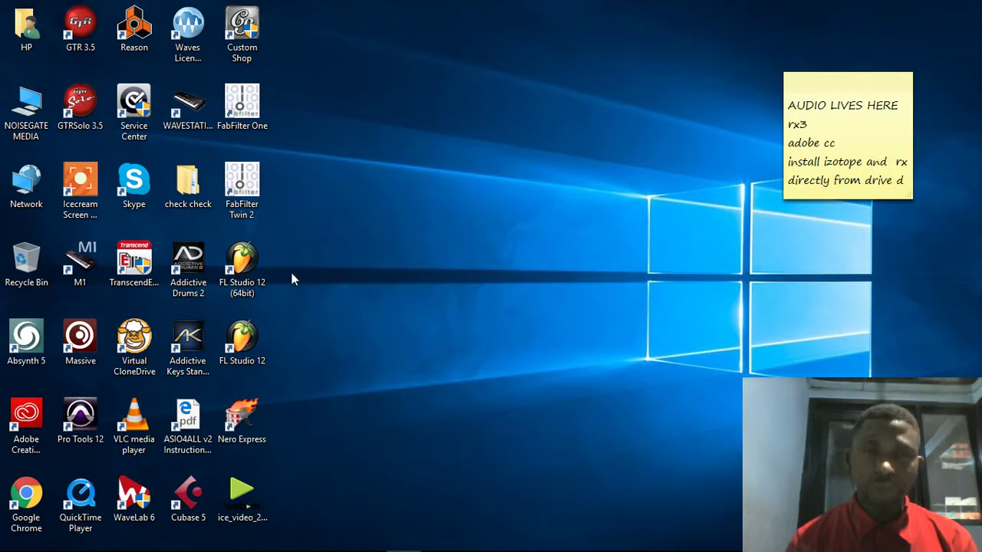
# Launch FL Studio 12 (64bit) from its desktop icon to open the default project
pyautogui.doubleClick(245, 262)
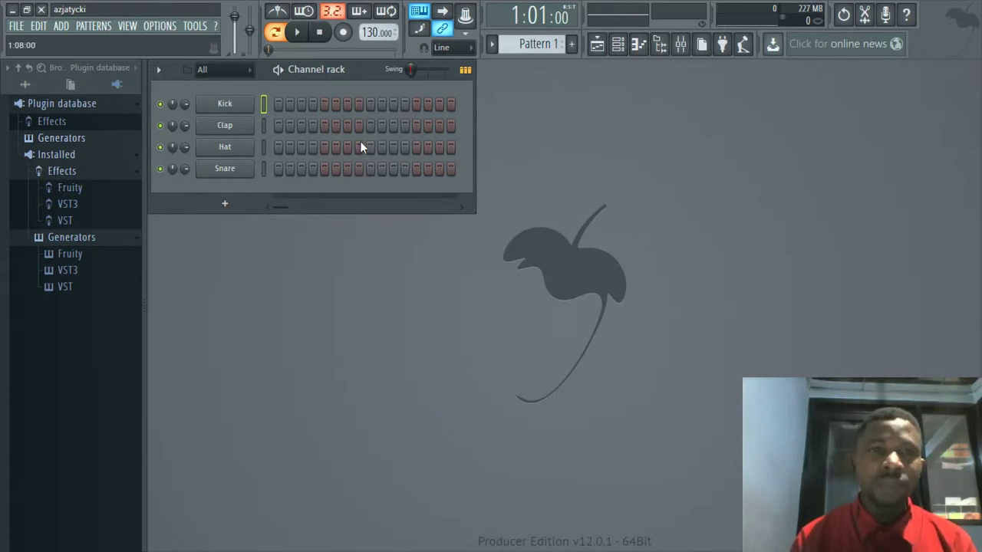
# Browse the ADD menu's Channel submenu, then point at Refresh plugin list
pyautogui.click(63, 26)
pyautogui.moveTo(93, 45)
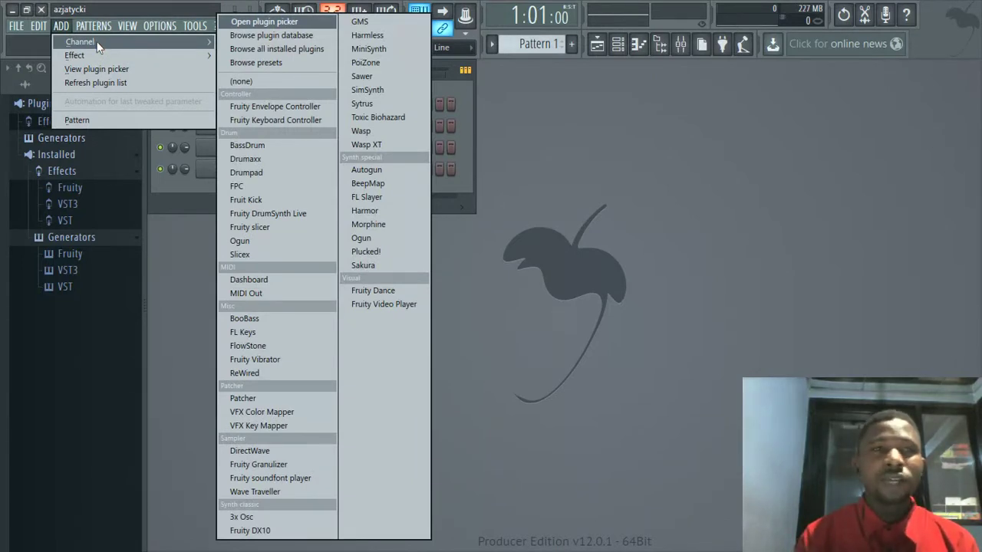
pyautogui.click(94, 45)
pyautogui.click(195, 26)
pyautogui.click(61, 26)
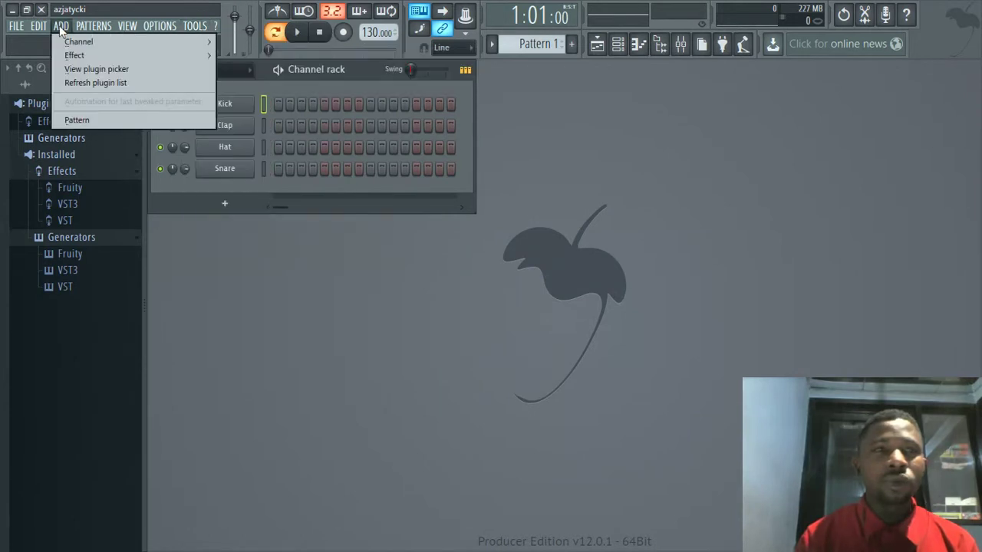
pyautogui.moveTo(76, 42)
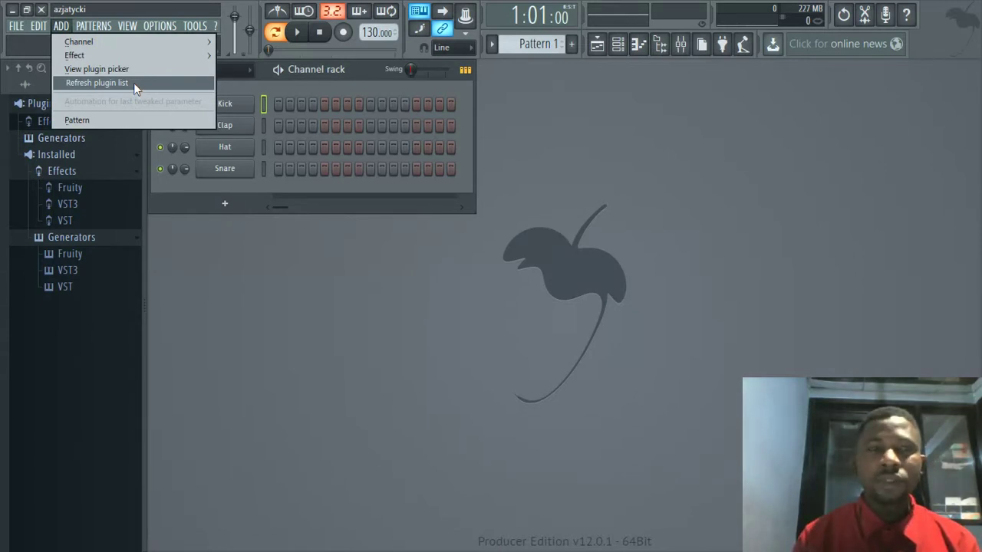
pyautogui.moveTo(155, 42)
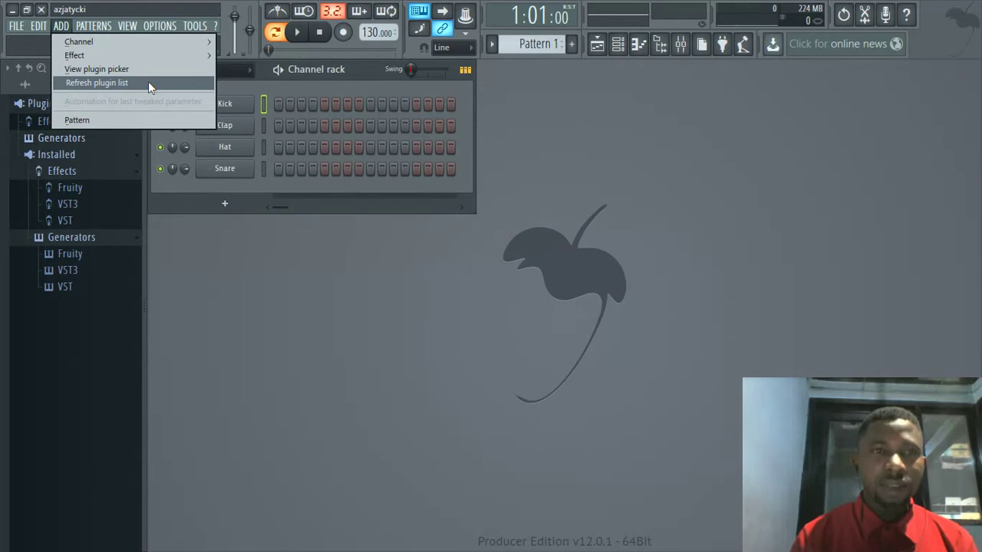
# Run Refresh plugin list and confirm the Scan completed notice with Ok
pyautogui.click(148, 82)
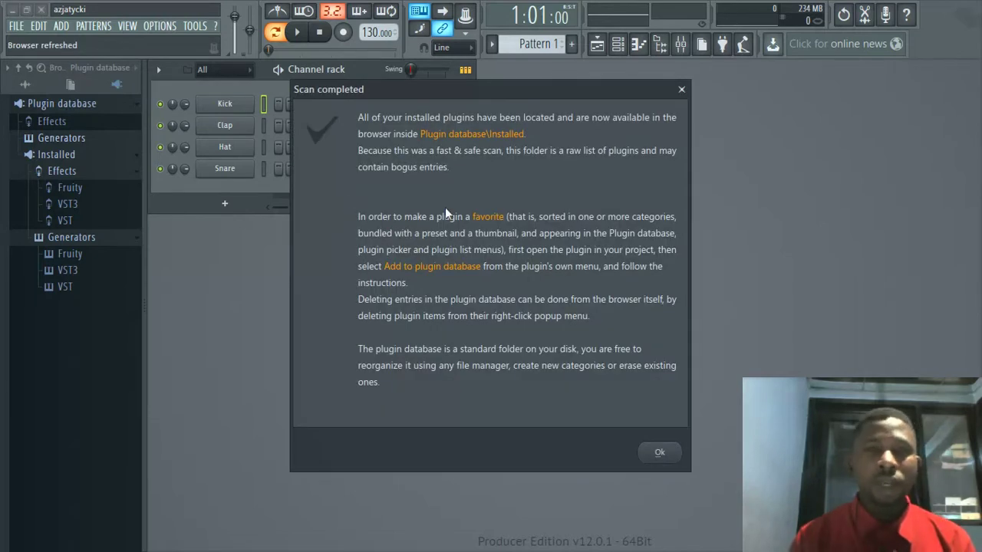
pyautogui.click(661, 454)
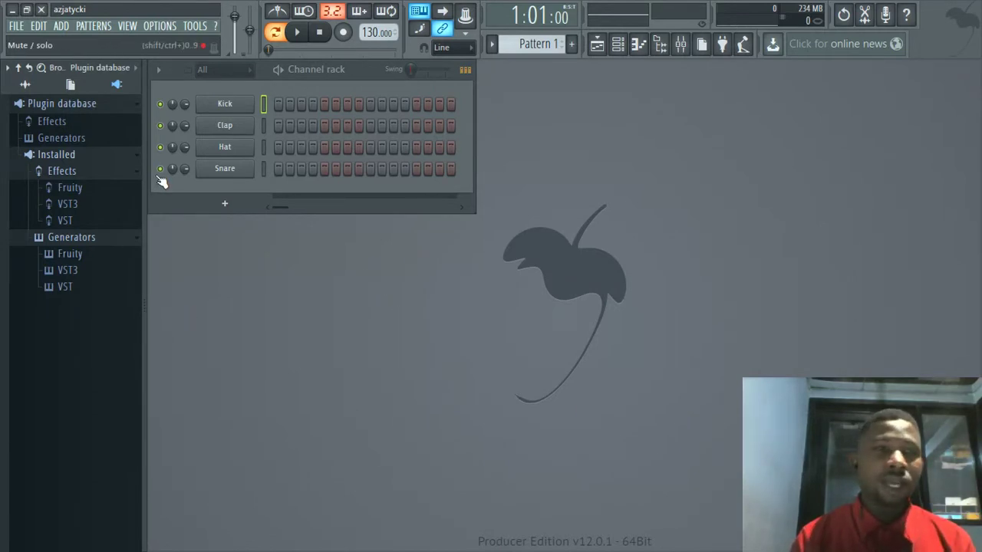
# Refresh the plugin list again and expand Plugin database > Installed > Generators > VST
pyautogui.click(61, 26)
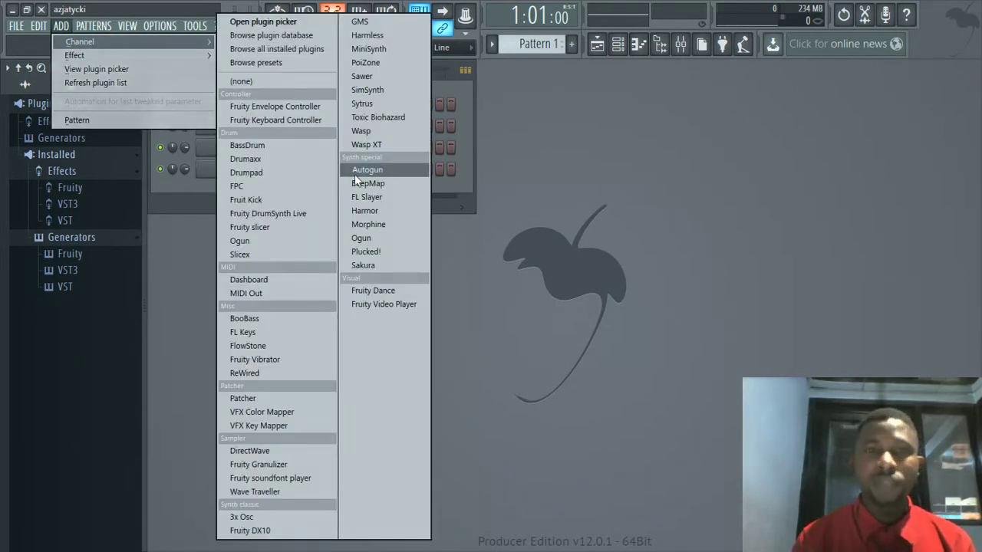
pyautogui.click(65, 83)
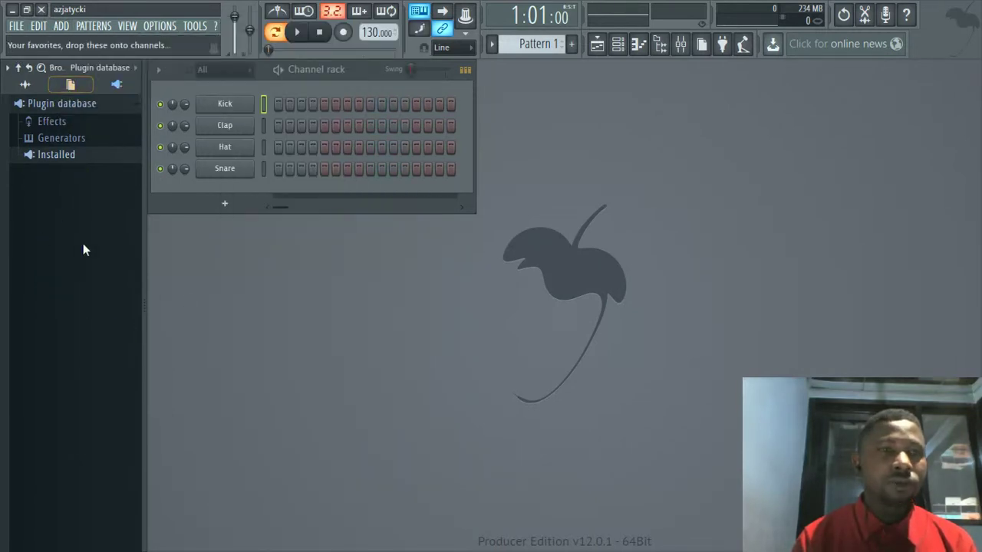
pyautogui.click(61, 155)
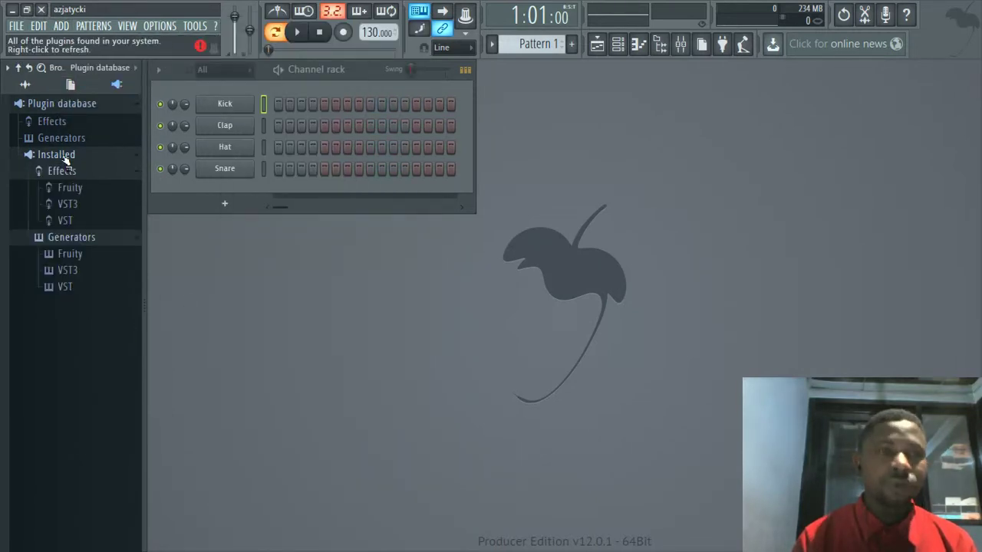
pyautogui.click(66, 288)
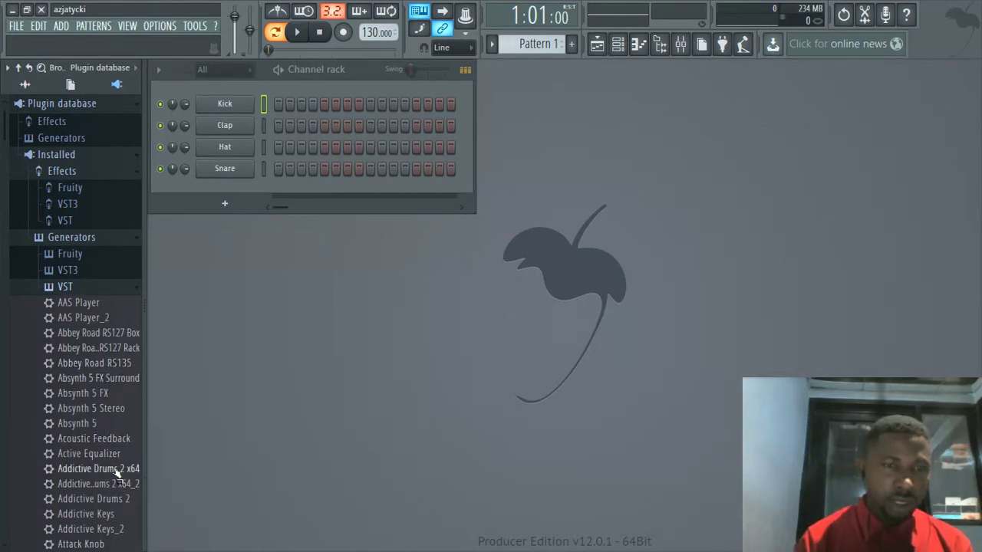
# Load Addictive Drums 2 x64_2 into the Channel rack and reposition its plugin window
pyautogui.moveTo(86, 486); pyautogui.dragTo(228, 193)
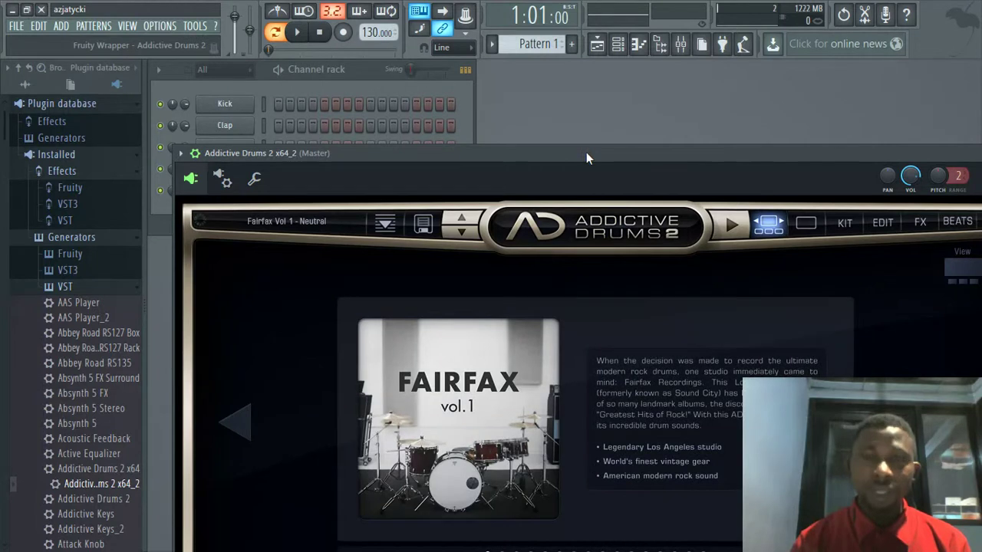
pyautogui.moveTo(586, 152); pyautogui.dragTo(567, 113)
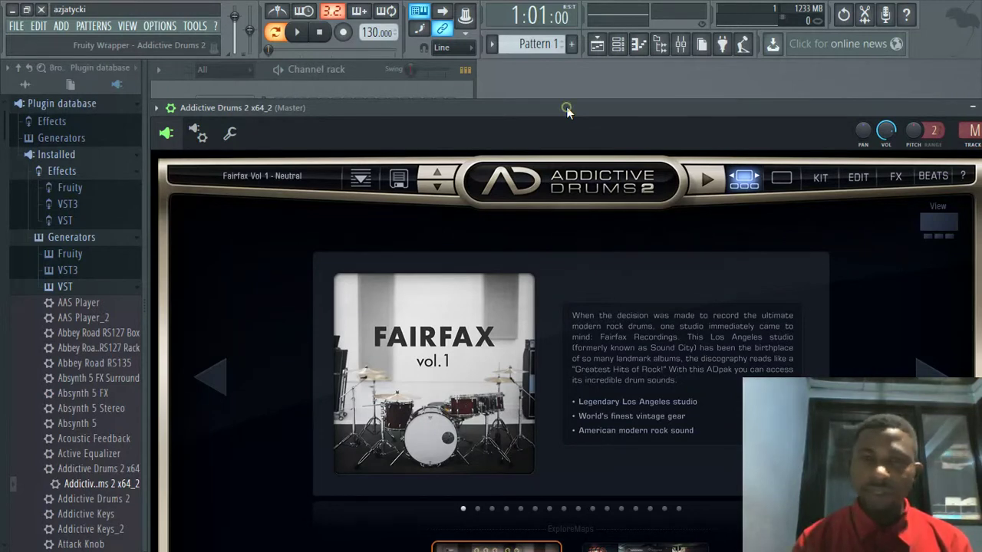
pyautogui.moveTo(566, 108)
pyautogui.mouseDown()
pyautogui.moveTo(556, 87)
pyautogui.moveTo(565, 112)
pyautogui.mouseUp()
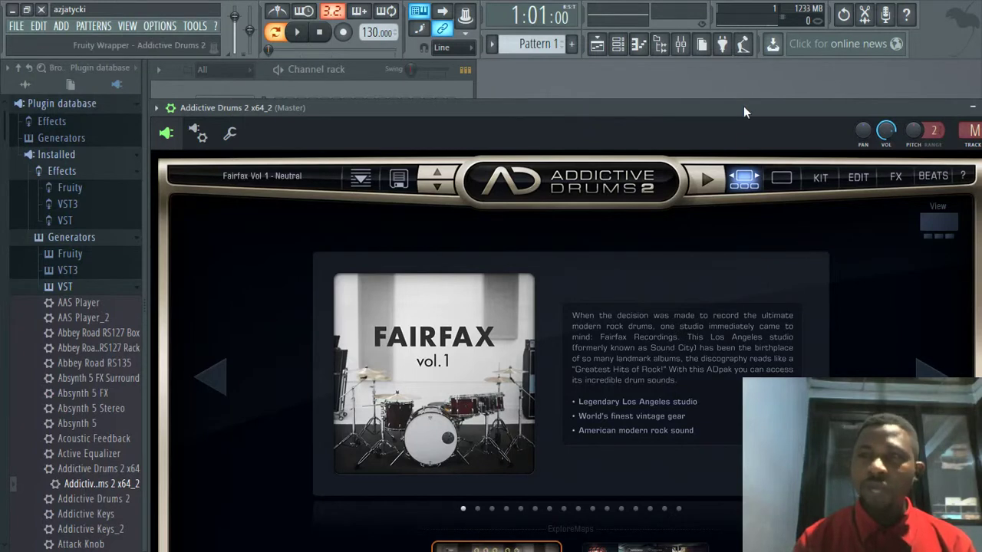
pyautogui.moveTo(744, 105); pyautogui.dragTo(705, 98)
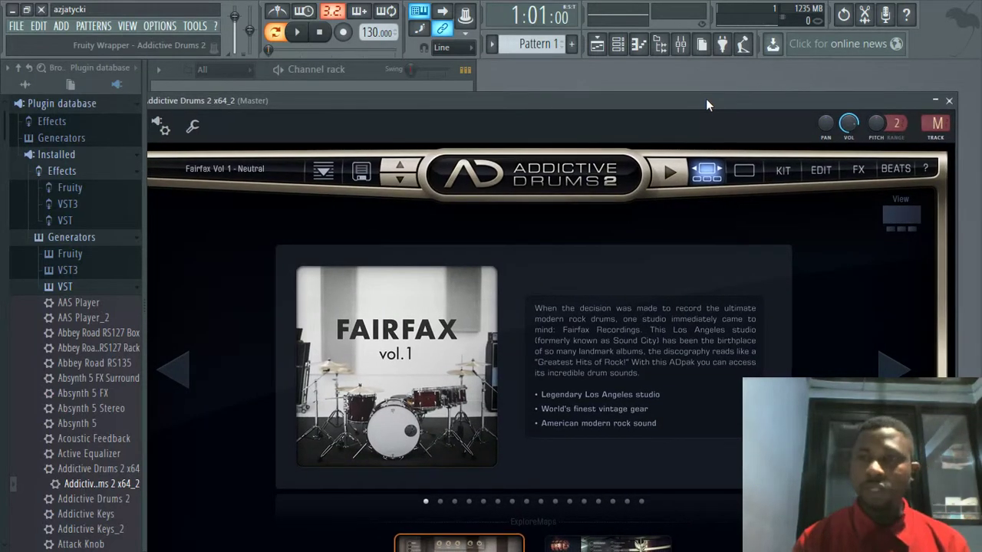
# Select Heavy Rock Beat 001 in the Addictive Drums beat browser and preview it once
pyautogui.click(896, 170)
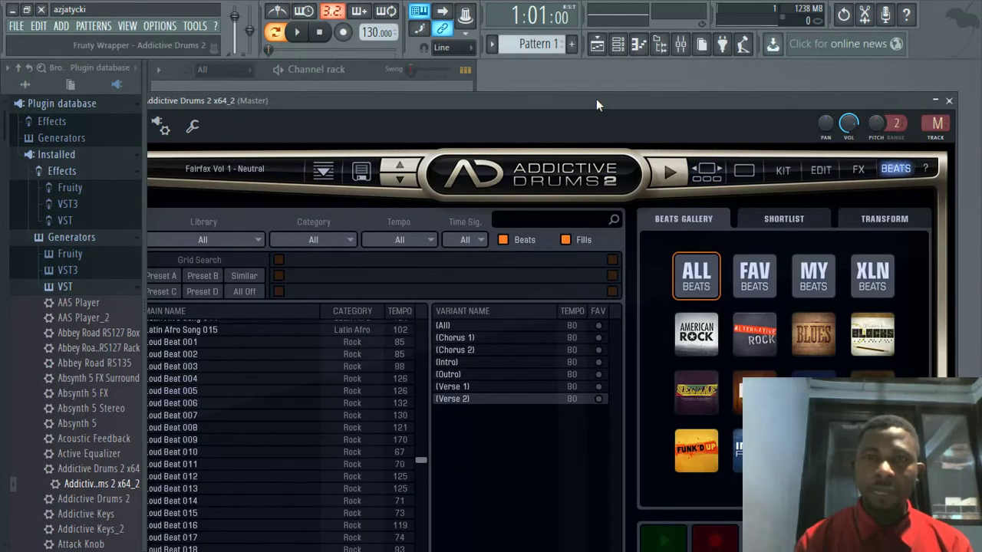
pyautogui.moveTo(596, 99); pyautogui.dragTo(702, 80)
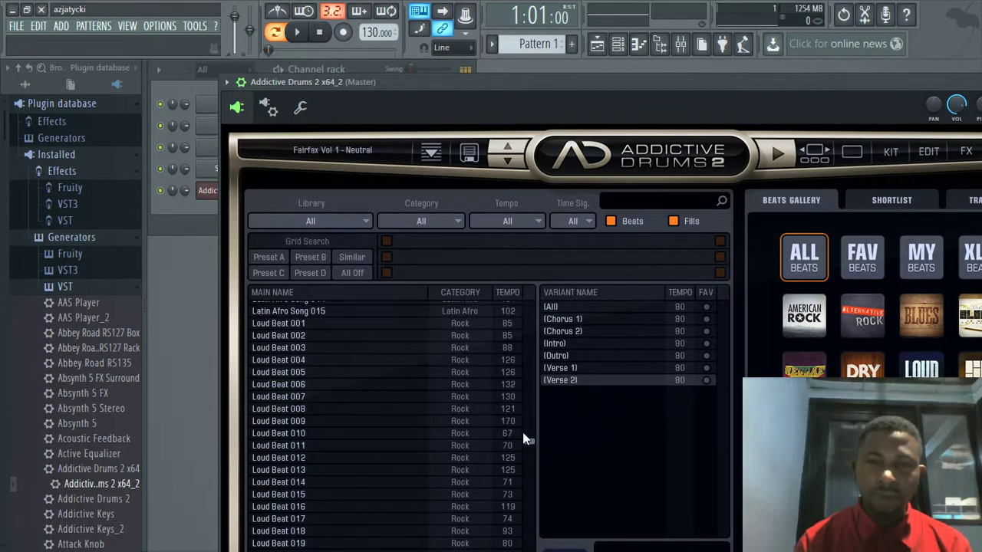
pyautogui.moveTo(526, 443); pyautogui.dragTo(528, 406)
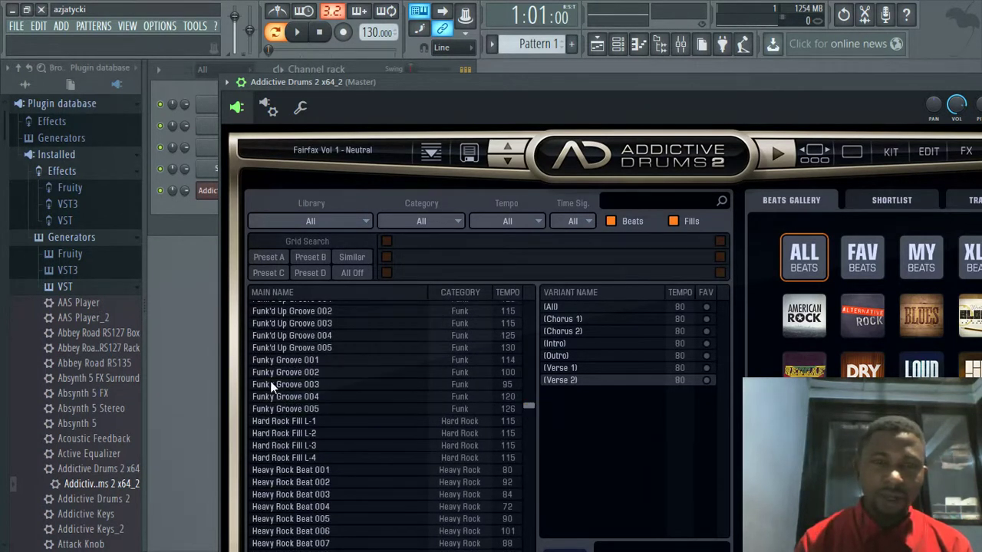
pyautogui.click(291, 471)
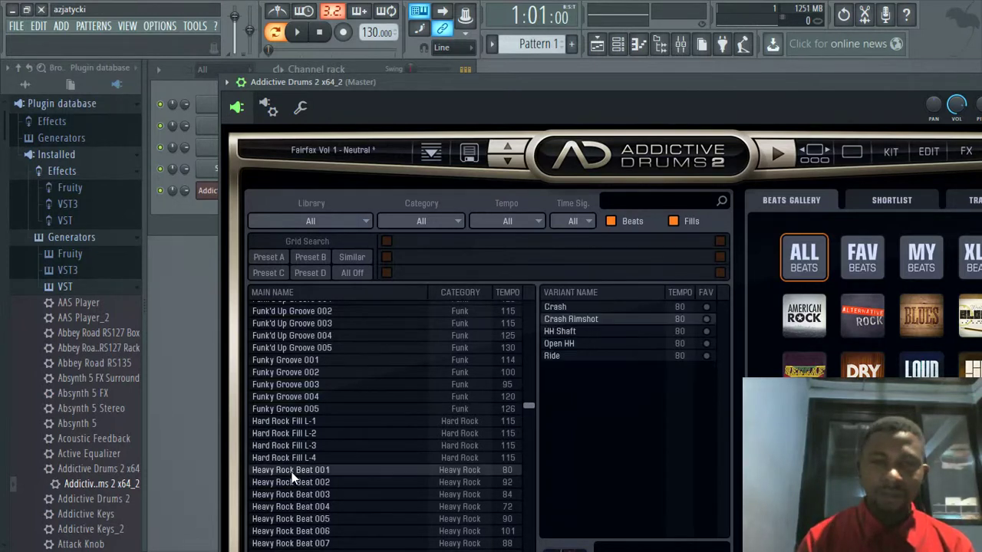
pyautogui.click(777, 155)
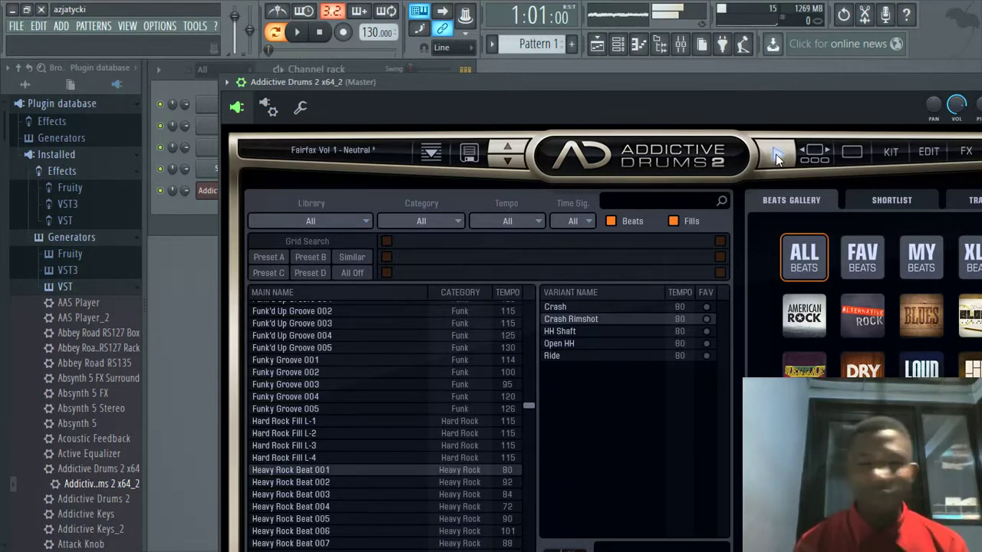
pyautogui.click(776, 155)
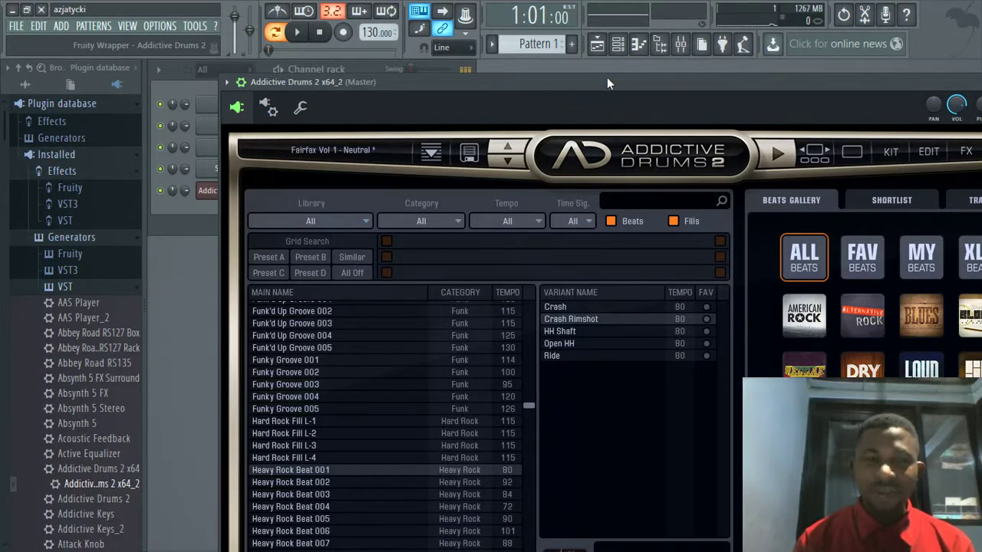
# Drop Heavy Rock Beat 001 onto the Addictive Drums channel, then close the plugin window
pyautogui.moveTo(605, 77); pyautogui.dragTo(785, 62)
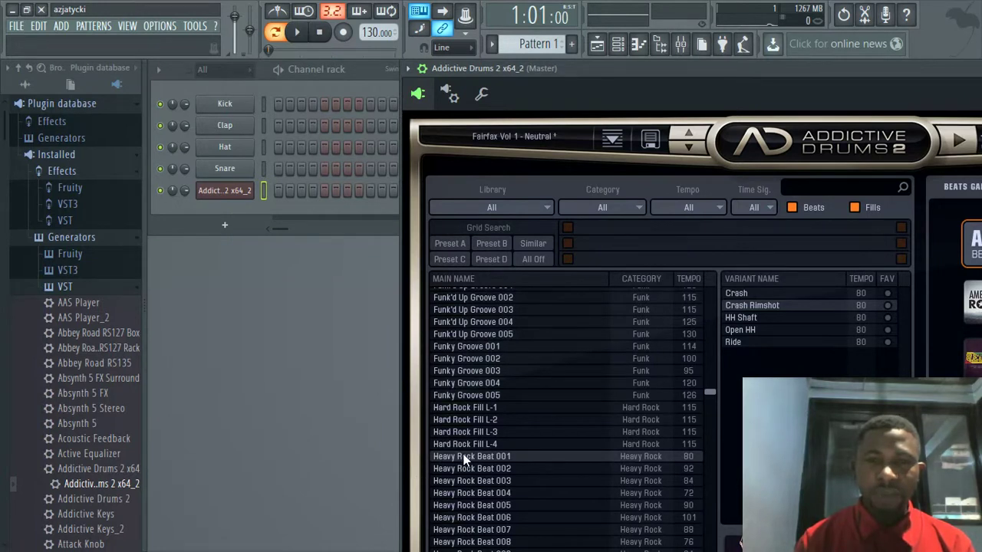
pyautogui.moveTo(433, 453); pyautogui.dragTo(258, 271)
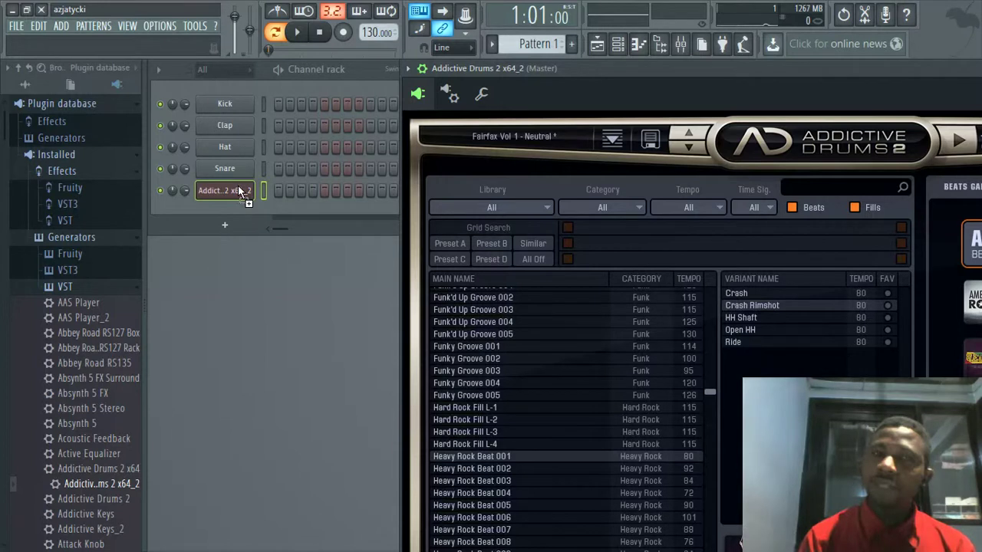
pyautogui.moveTo(247, 190); pyautogui.dragTo(241, 188)
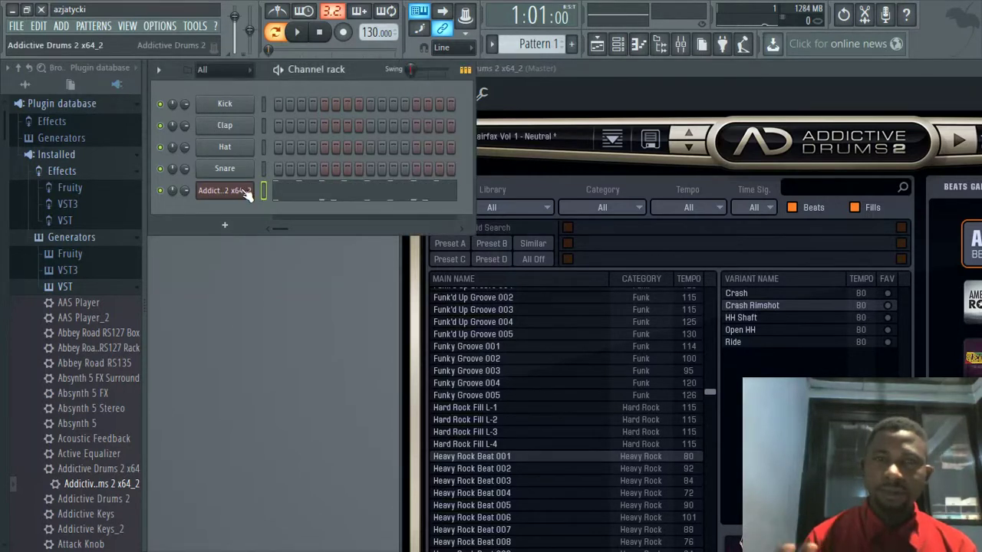
pyautogui.moveTo(665, 70); pyautogui.dragTo(369, 83)
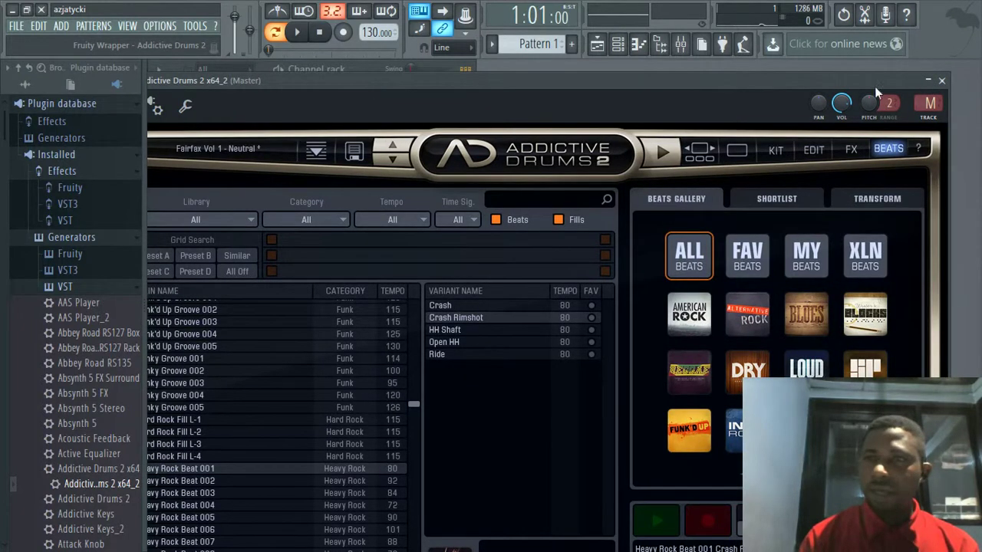
pyautogui.click(943, 81)
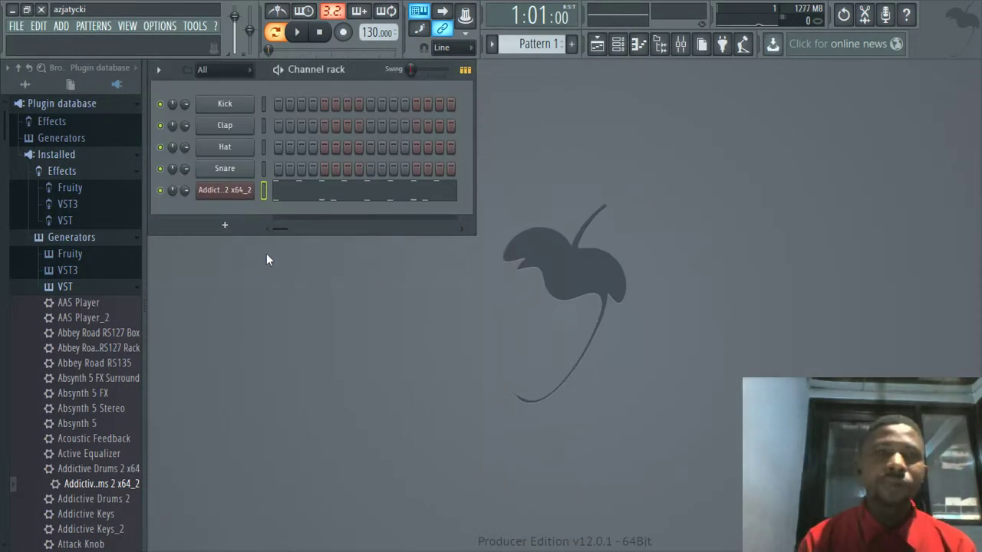
# Open the drums channel in the Piano roll, play it, and lower the tempo to 97 BPM
pyautogui.click(314, 192)
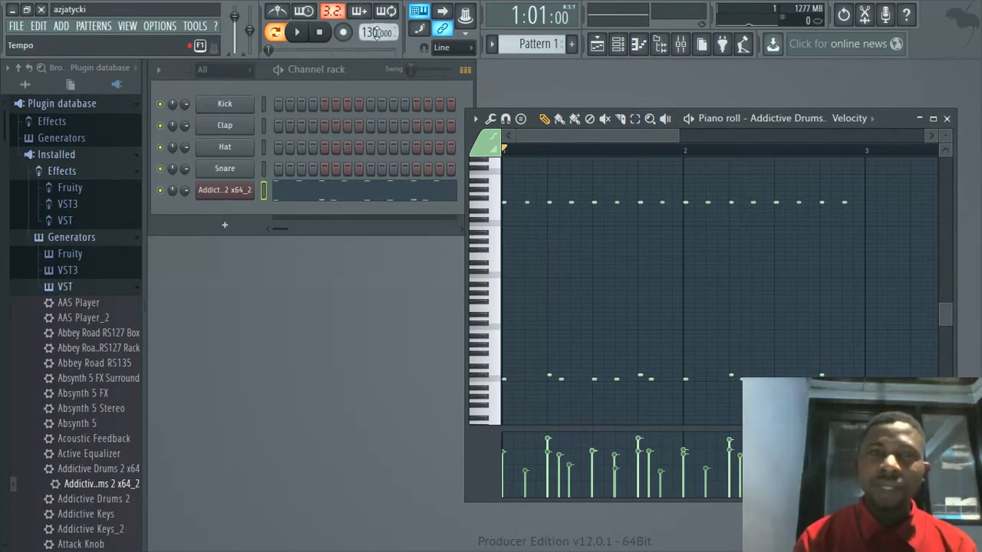
pyautogui.moveTo(370, 32); pyautogui.dragTo(370, 51)
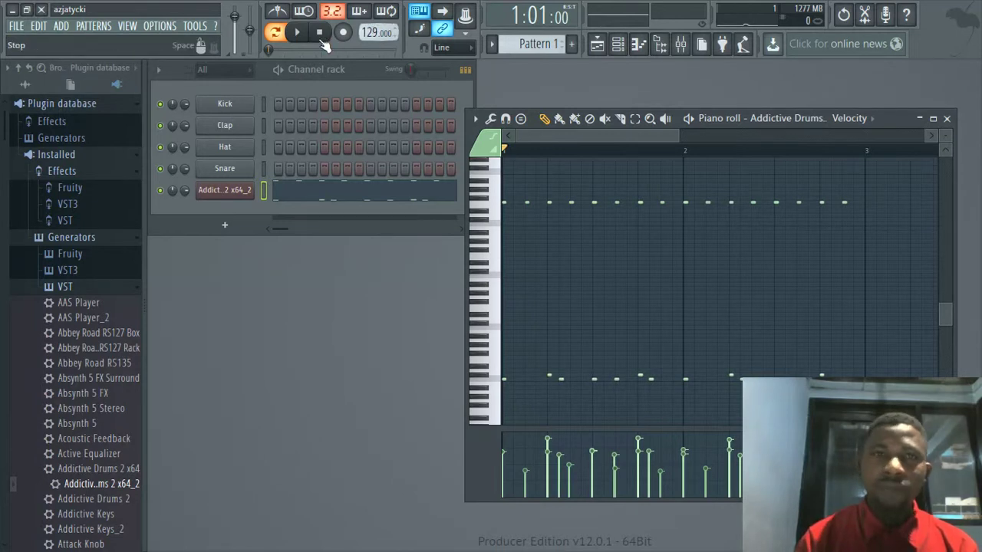
pyautogui.click(299, 36)
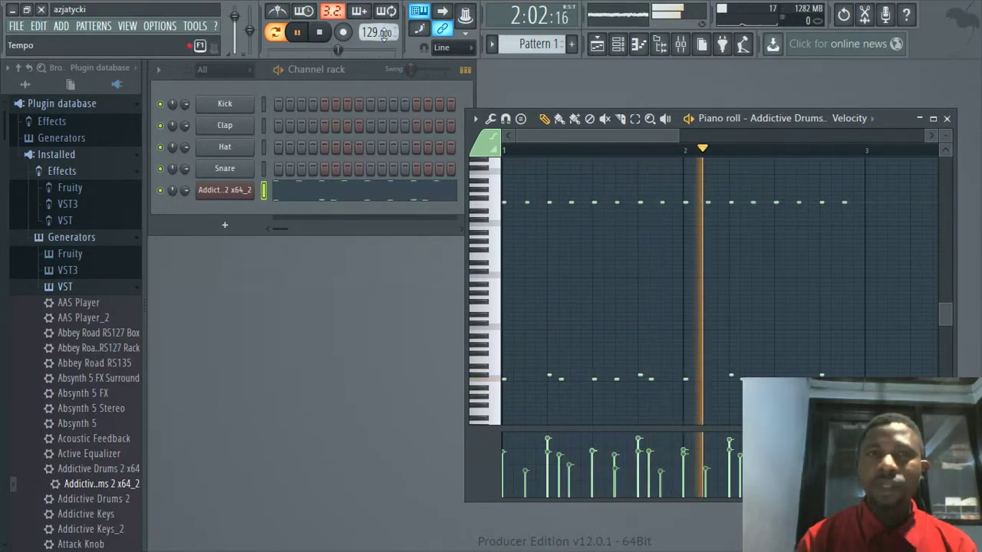
pyautogui.moveTo(372, 33); pyautogui.dragTo(372, 59)
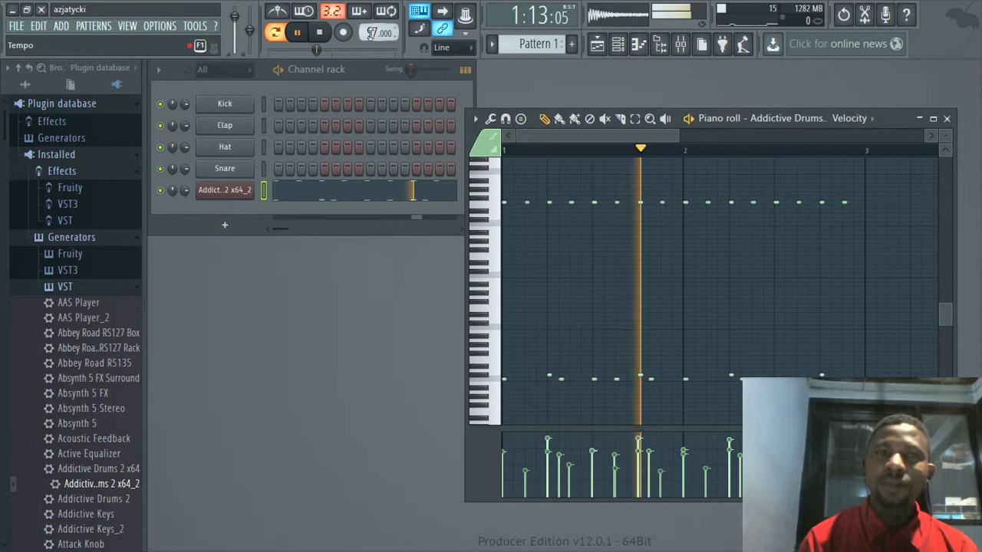
# Stop playback, shift the first lower-row drum note later, and close the Piano roll
pyautogui.click(321, 31)
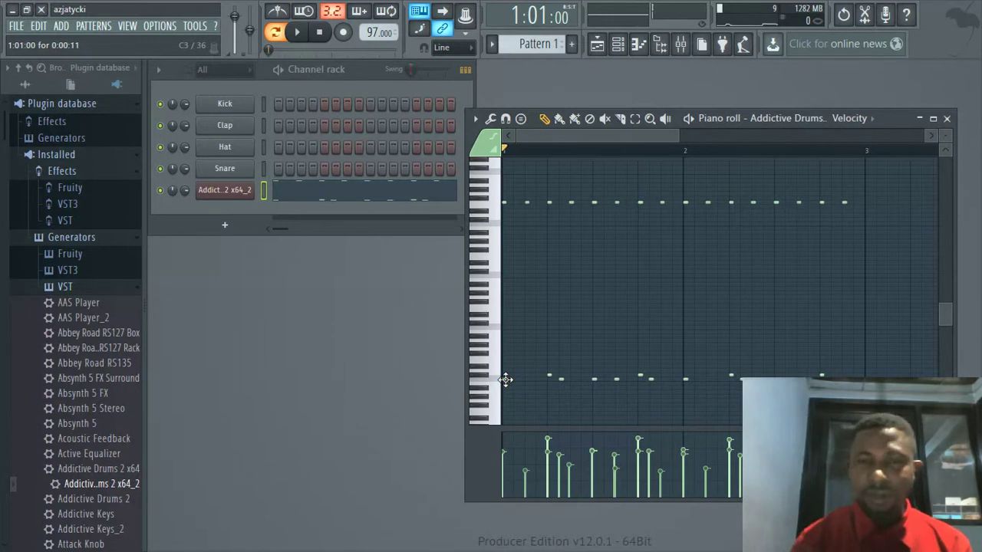
pyautogui.moveTo(506, 379); pyautogui.dragTo(505, 379)
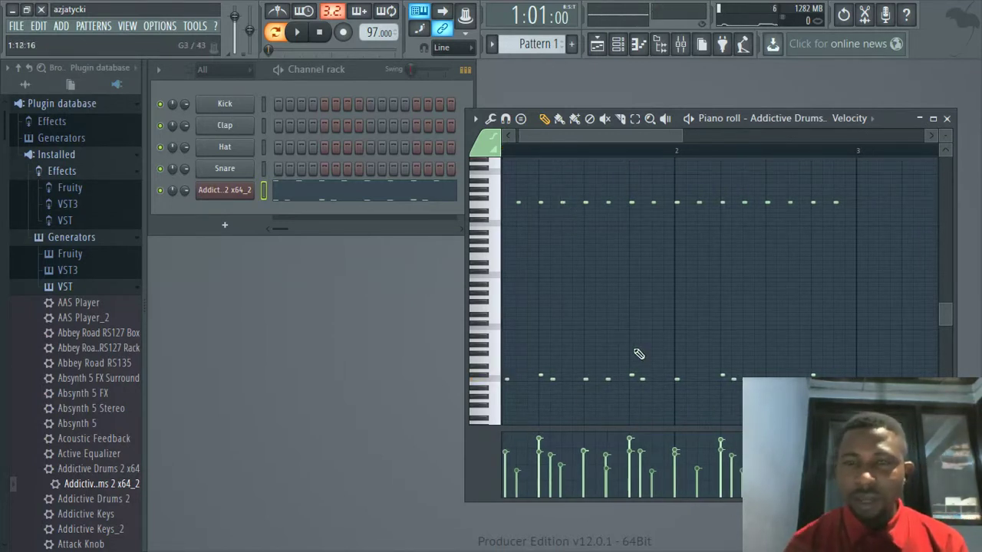
pyautogui.click(632, 374)
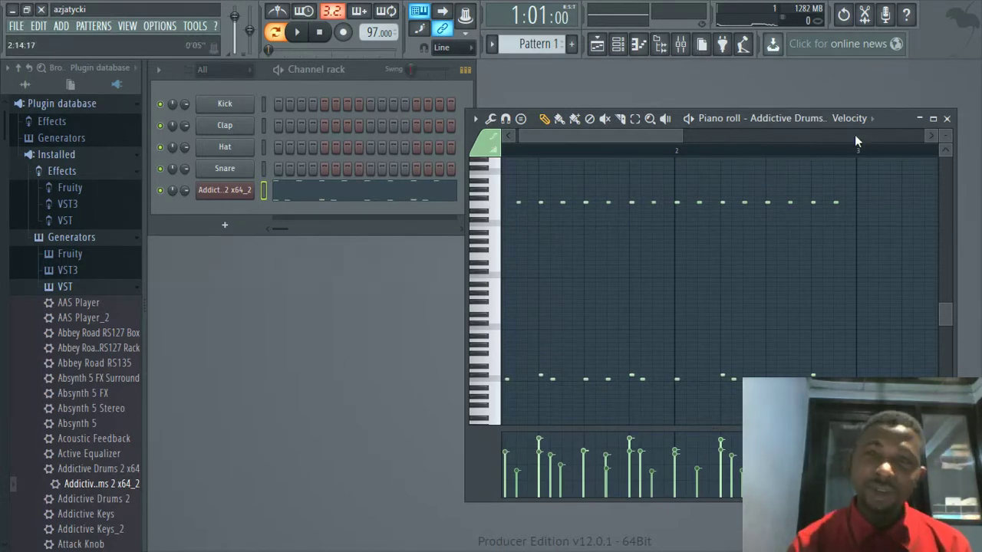
pyautogui.click(947, 121)
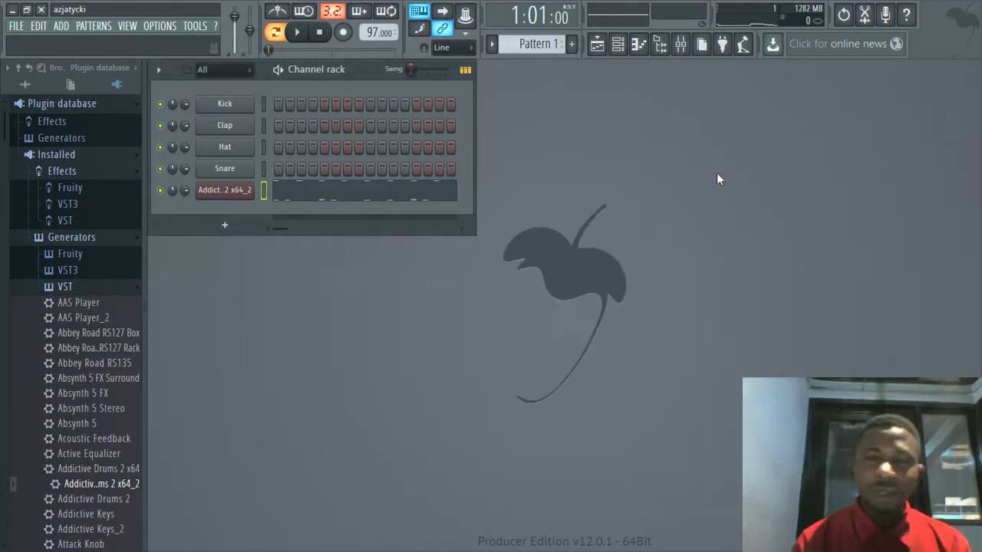